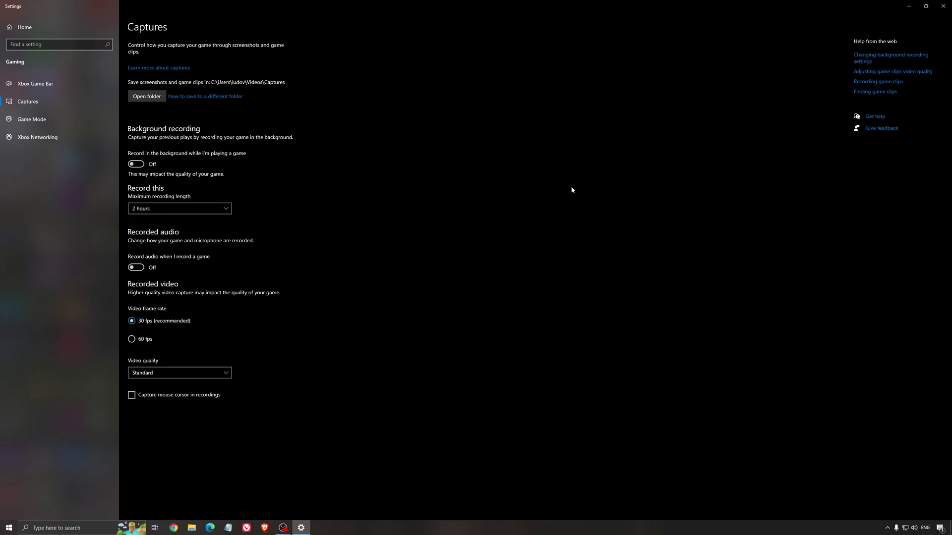
Close the Windows Captures settings and the image about hardware-accelerated GPU scheduling.
click(943, 5)
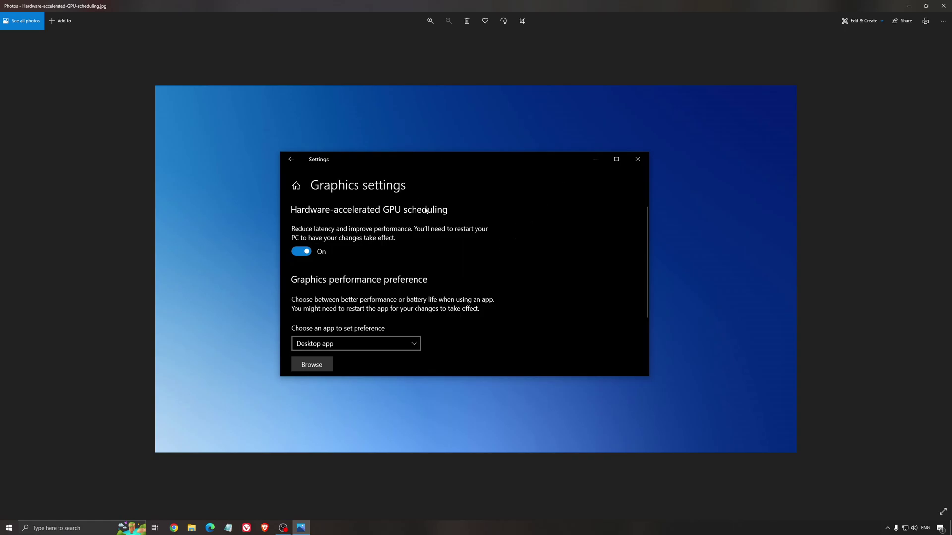
click(943, 6)
Switch to AMD Software and check for driver updates from its home page.
click(888, 528)
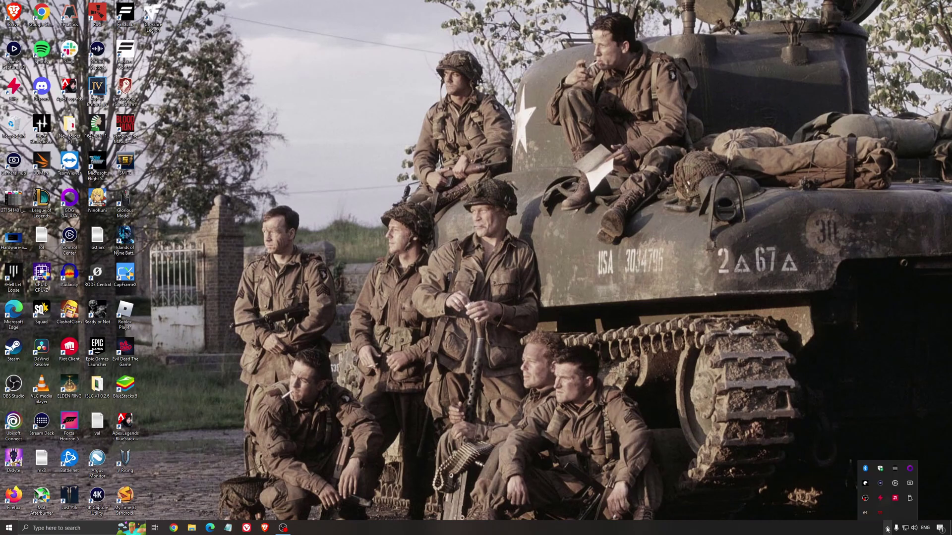
click(896, 500)
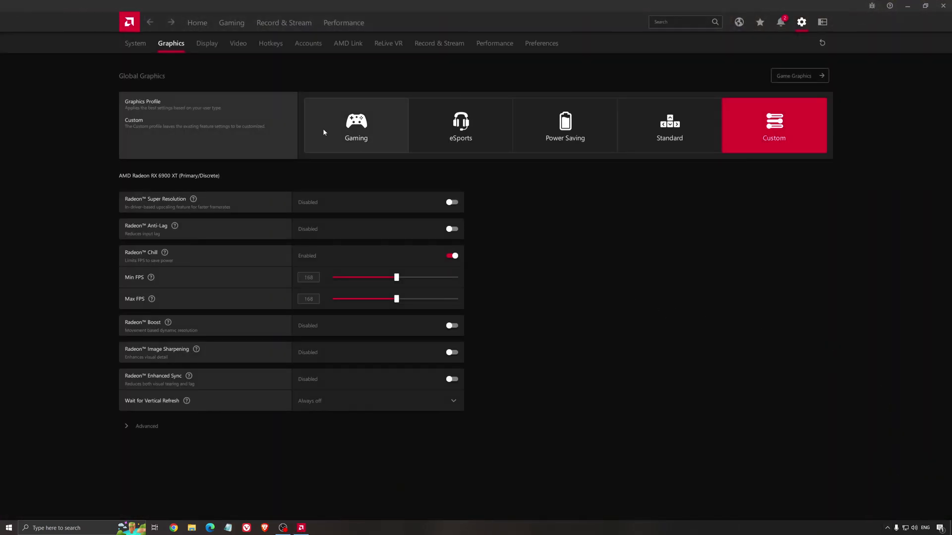
click(197, 22)
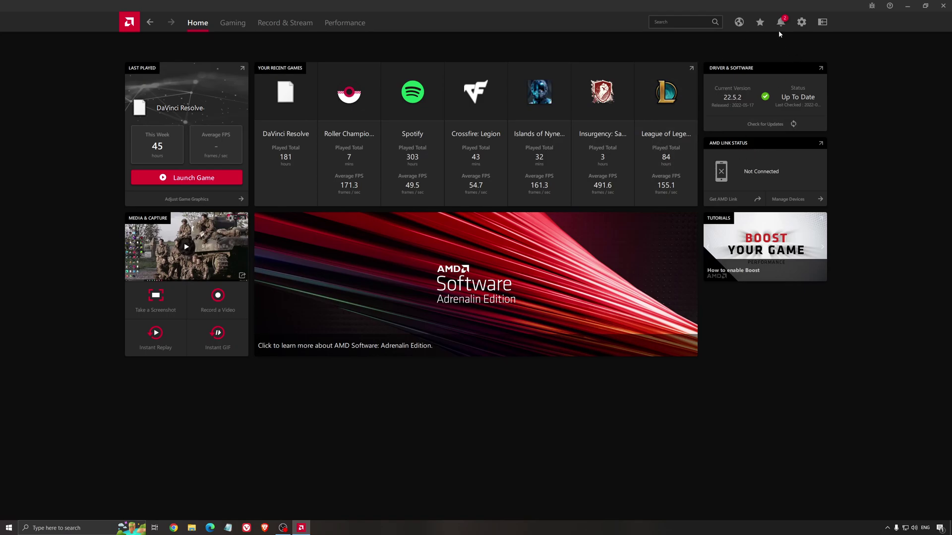
click(762, 128)
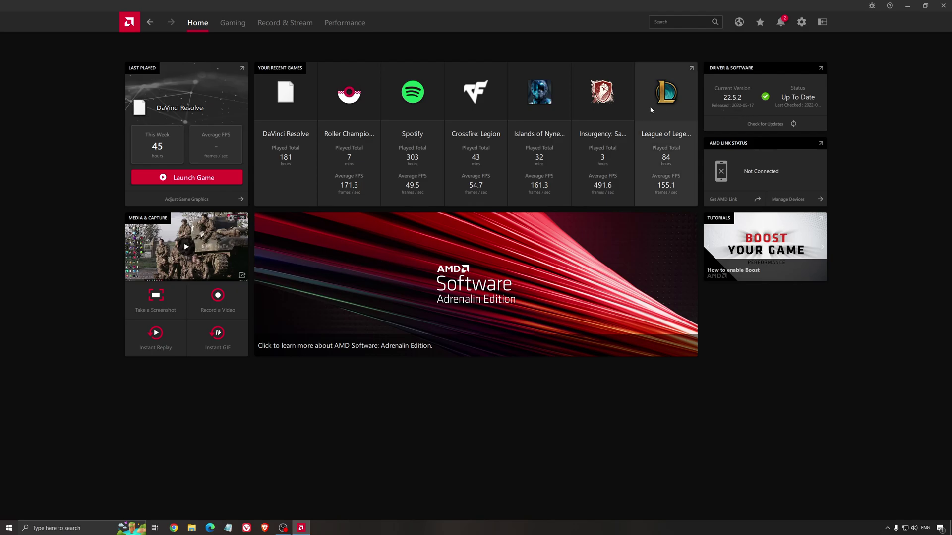
Open the Global Graphics settings from the AMD Software gaming page.
click(236, 25)
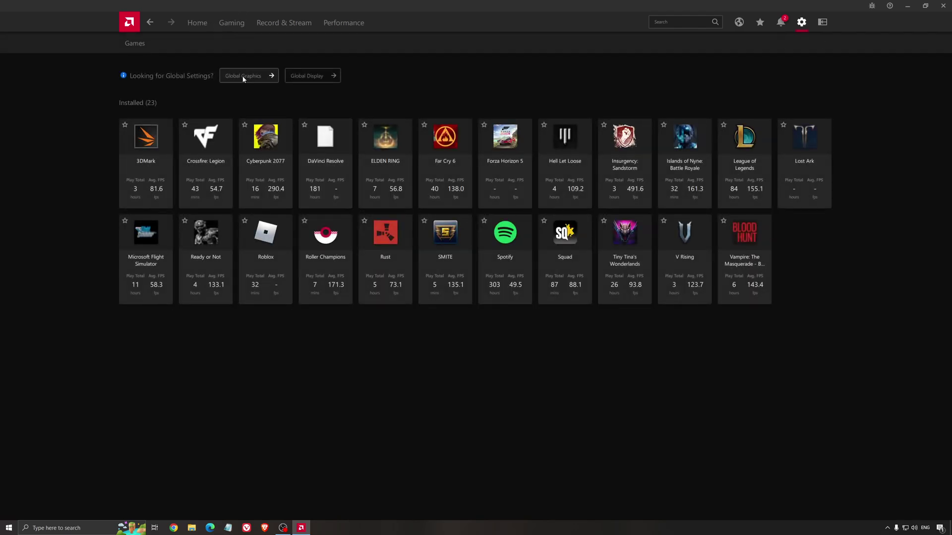
click(273, 75)
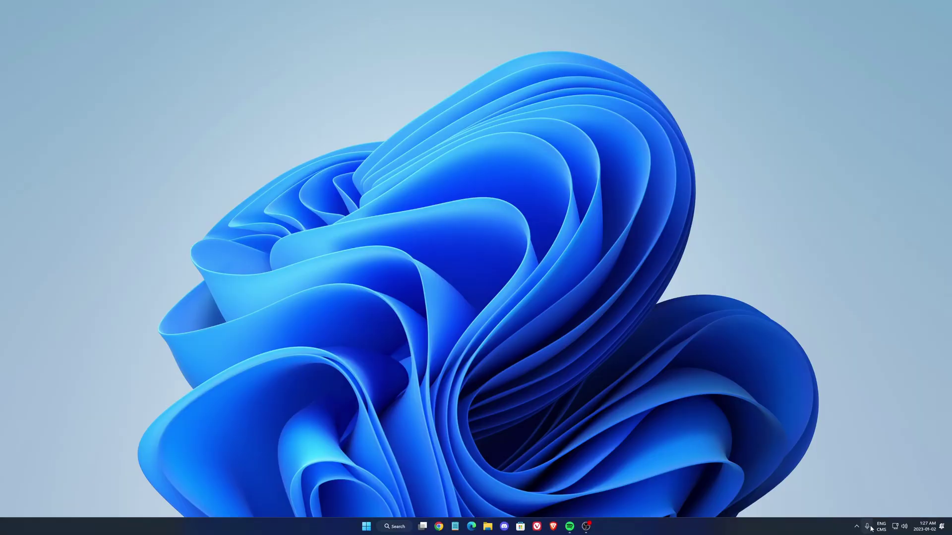
Switch to NVIDIA Control Panel and review the global 3D settings down to Low Latency Mode and Max Frame Rate.
click(857, 526)
right_click(864, 506)
click(882, 477)
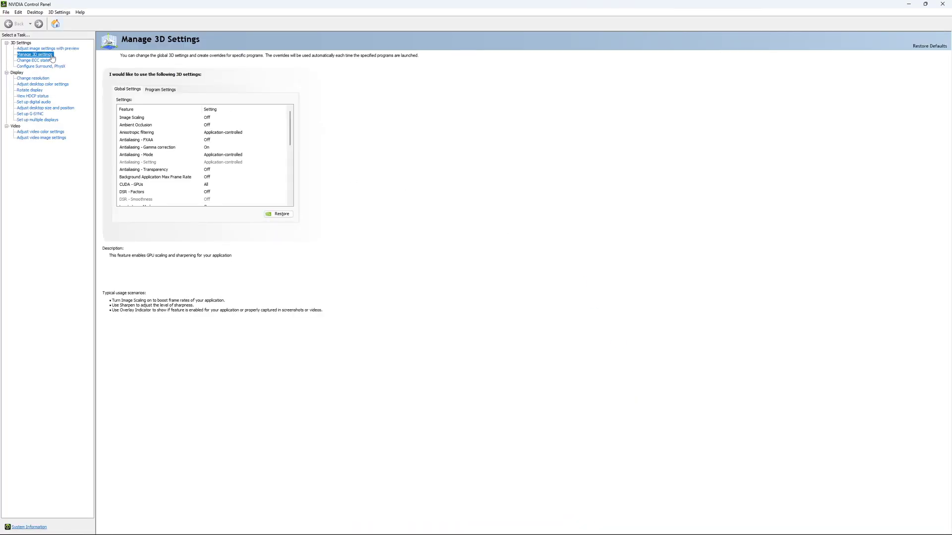
drag(292, 119, 293, 141)
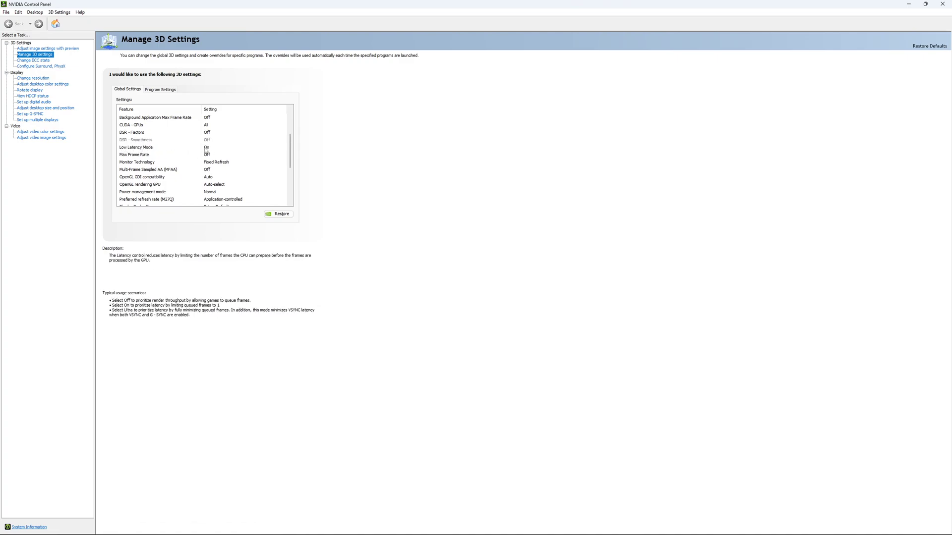
drag(290, 149, 291, 155)
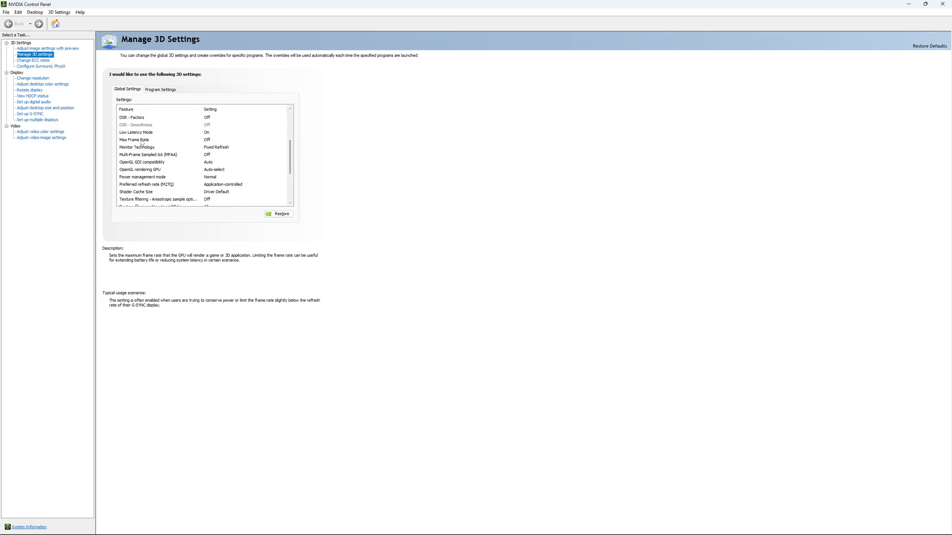
Try enabling the Max Frame Rate limit and adjusting its FPS value, and return the setting to Off.
click(203, 142)
click(204, 142)
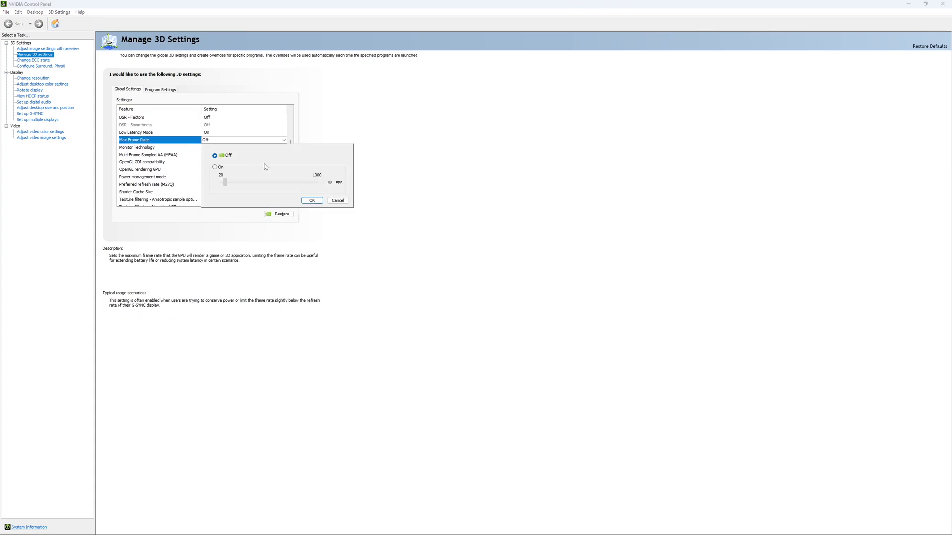
click(216, 169)
click(231, 188)
drag(236, 189, 239, 191)
click(237, 190)
click(215, 155)
click(312, 200)
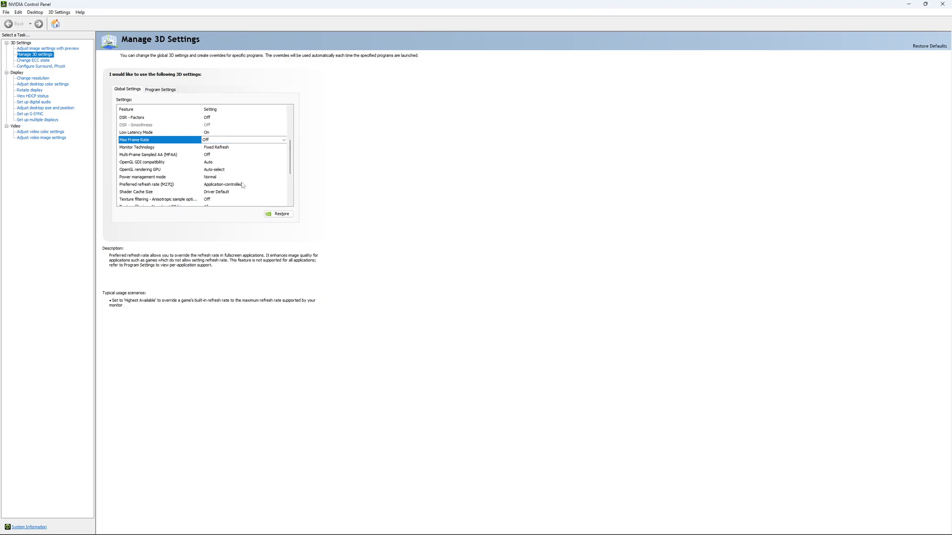
Review the remaining global 3D settings and check the GPU's ECC state option.
scroll(294, 147, down, 5)
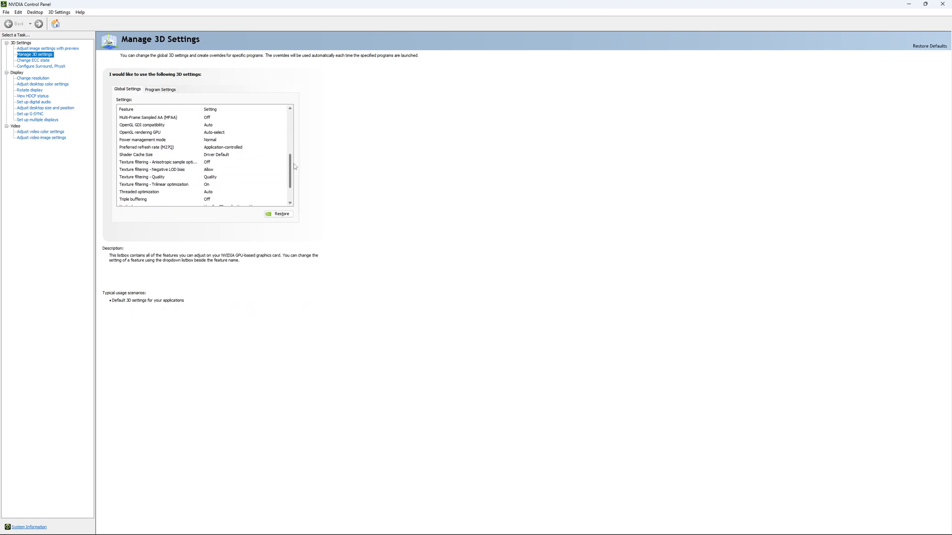
click(35, 61)
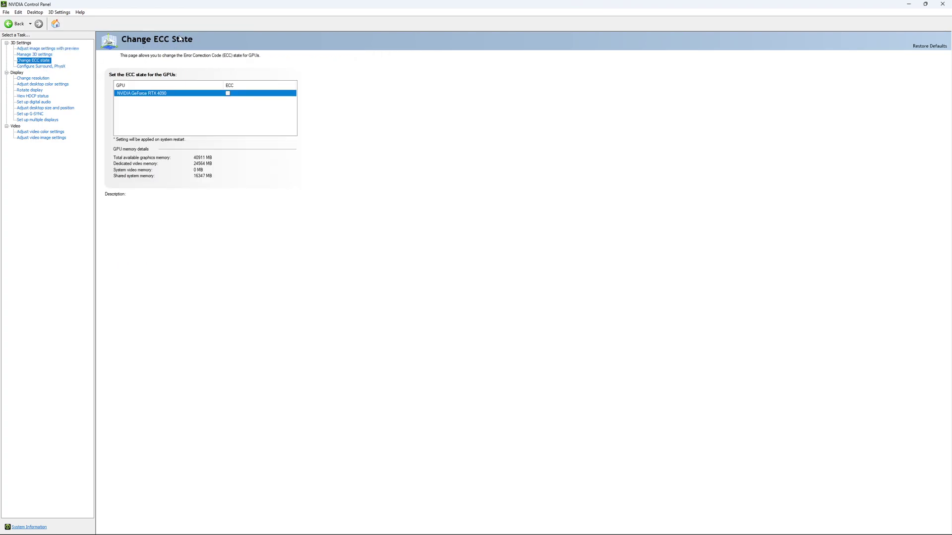
mouse_move(227, 97)
Examine the display's refresh rate choices under Change resolution and open the G-SYNC setup page.
click(26, 80)
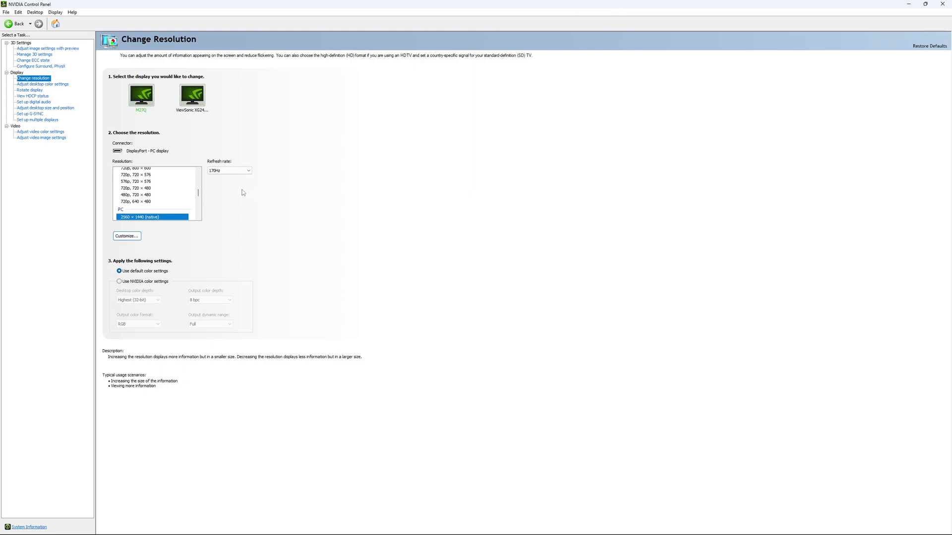
click(235, 171)
click(260, 144)
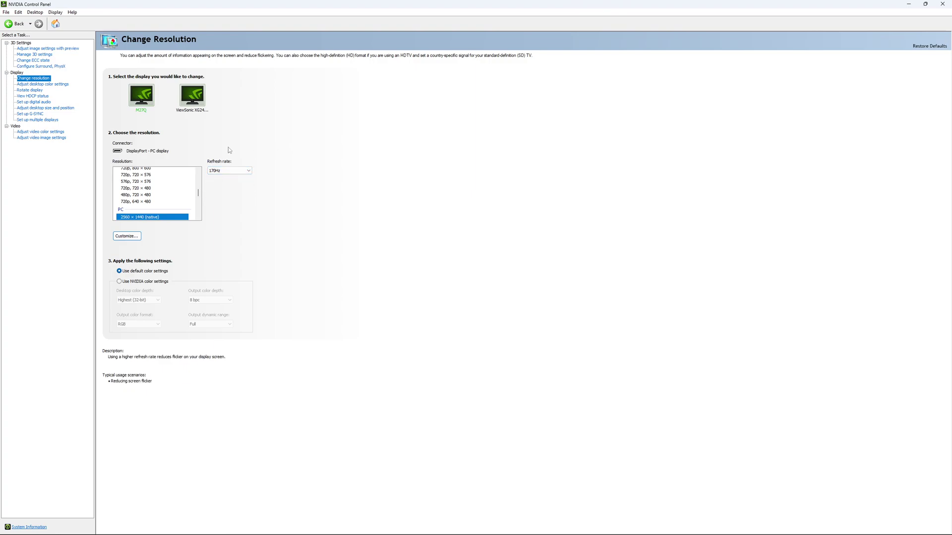
click(237, 172)
click(249, 169)
click(231, 171)
click(339, 171)
click(33, 115)
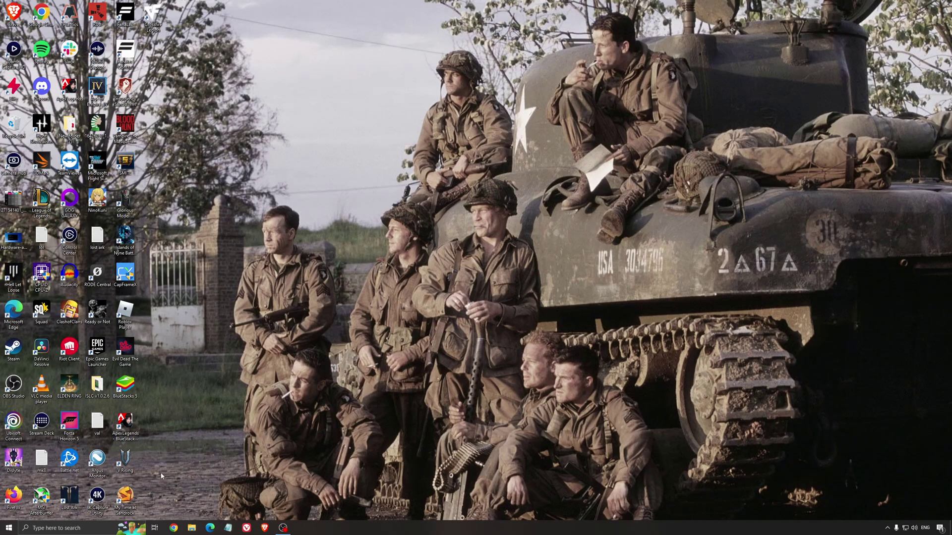
Find the power plan editor with a Windows search for "edit power plan", review the available Power Options plans, and close them.
key(super)
text(edit power plan)
key(Return)
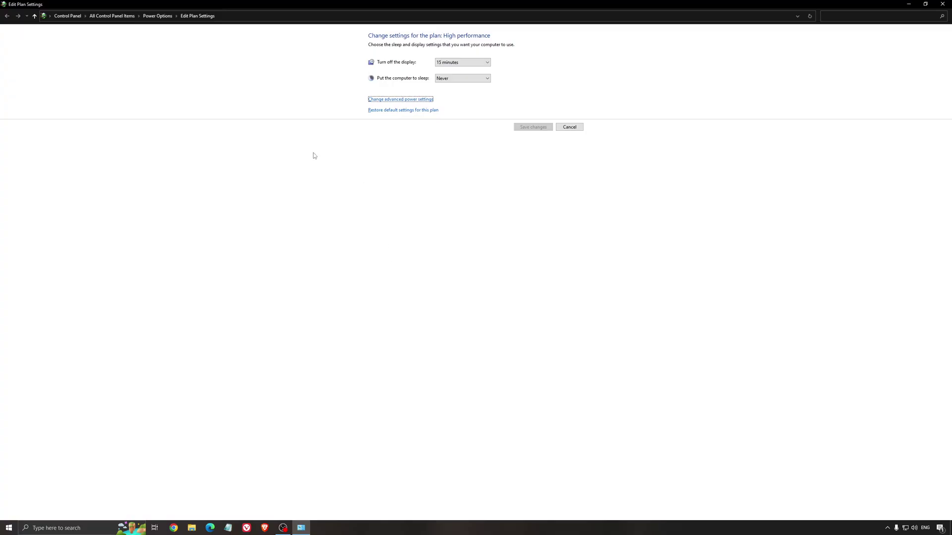
click(158, 16)
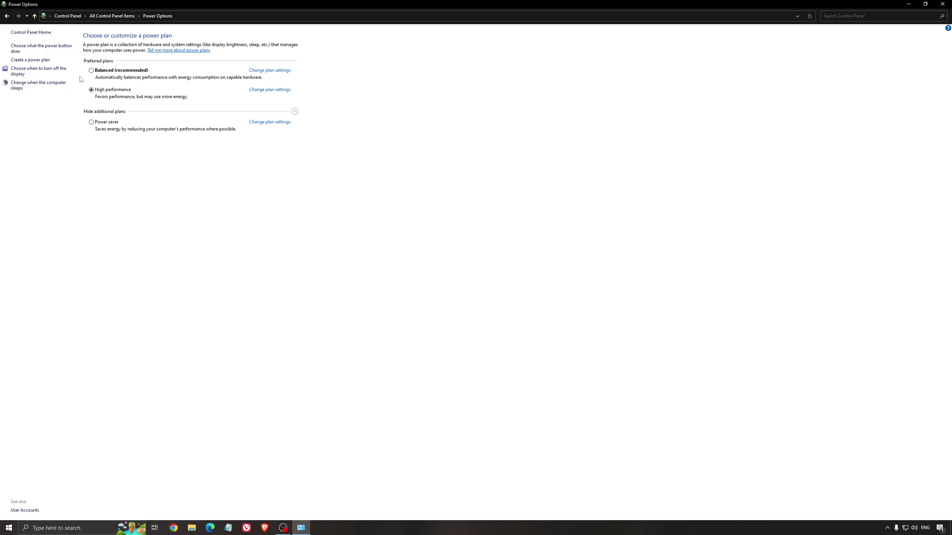
click(943, 4)
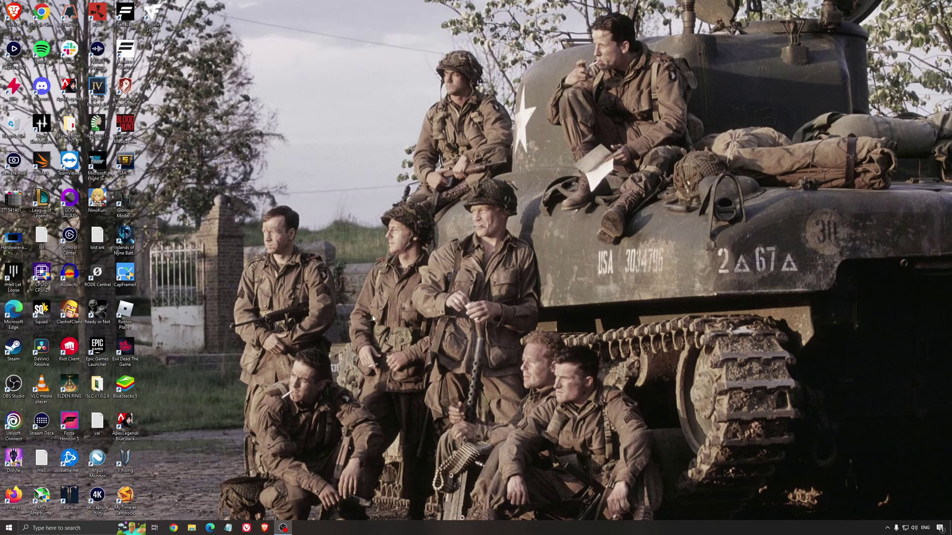
Launch Intelligent standby list cleaner from the ISLC v1.0.2.6 folder on the desktop.
double_click(99, 385)
click(132, 84)
double_click(131, 85)
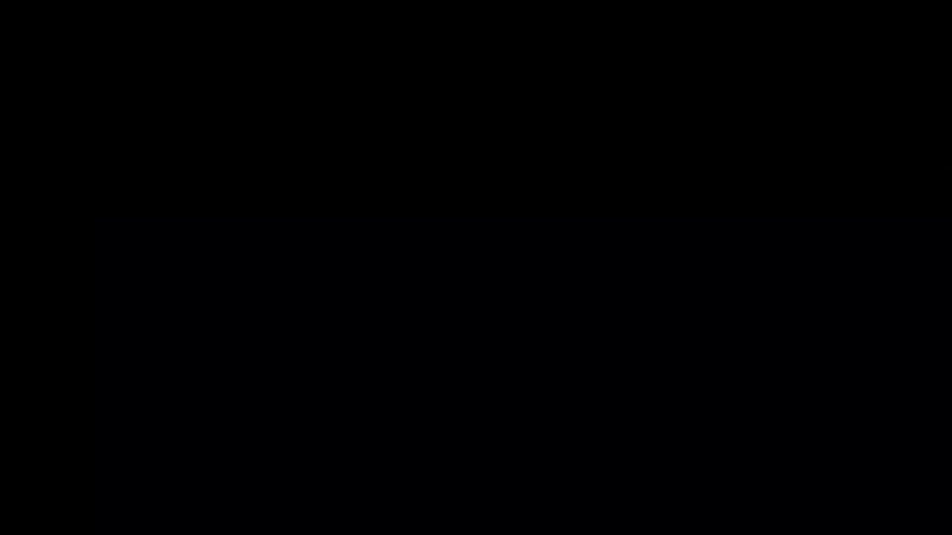
click(519, 205)
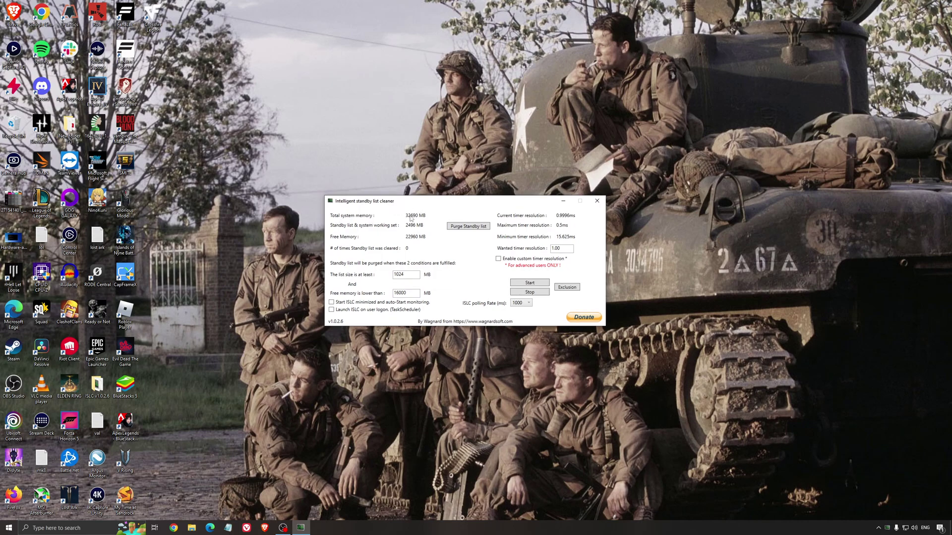
Start standby list monitoring with the free memory threshold at 16000 MB, and minimize the cleaner.
drag(416, 293, 369, 294)
click(519, 283)
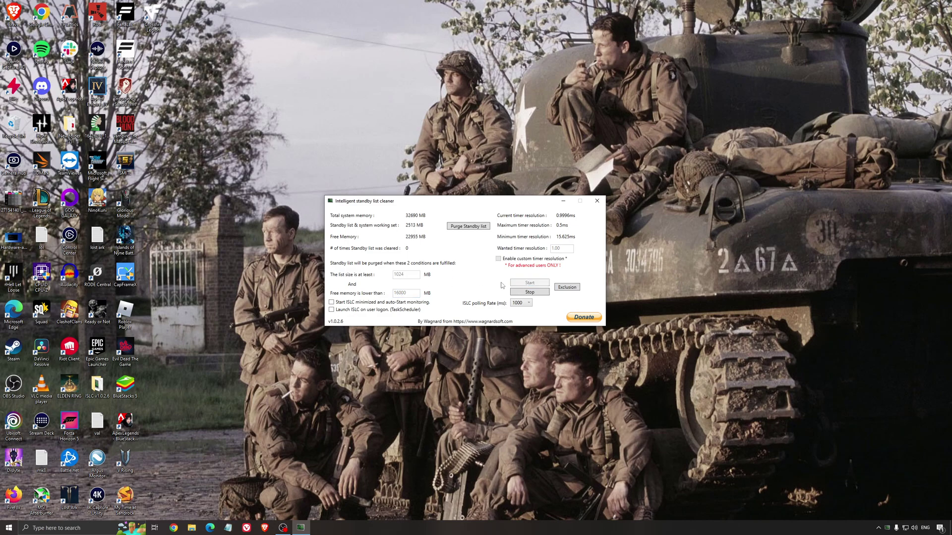
drag(505, 201, 536, 201)
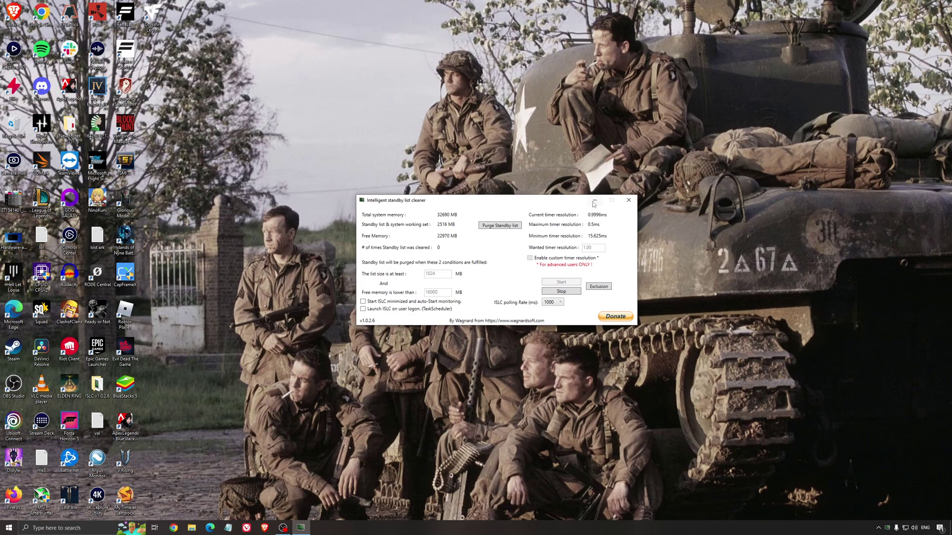
click(595, 201)
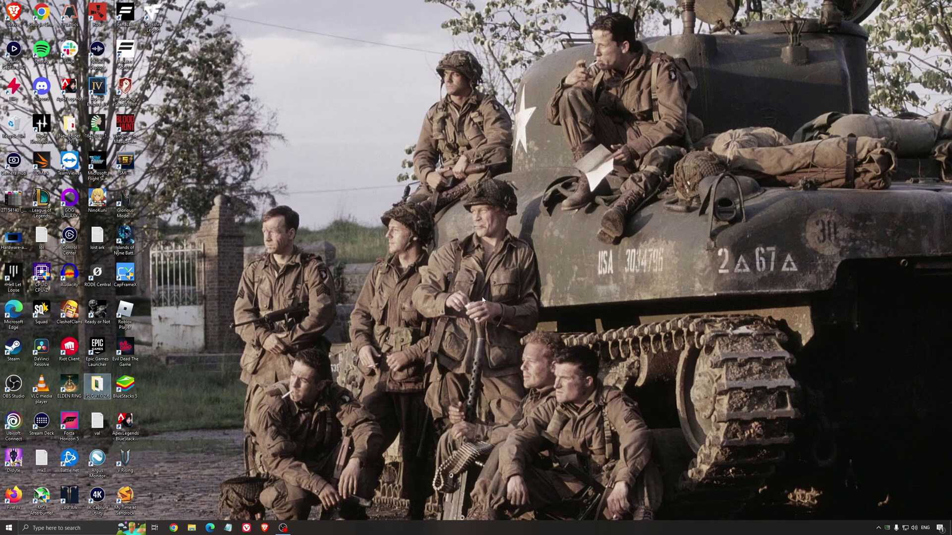
click(463, 277)
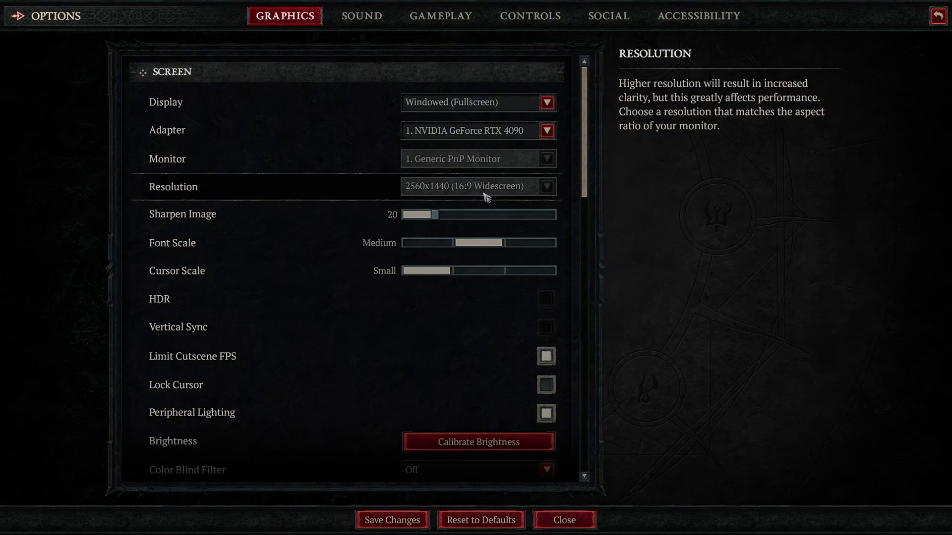
Examine the Screen options in the game's graphics settings, continuing down to the Performance section.
scroll(477, 206, down, 1)
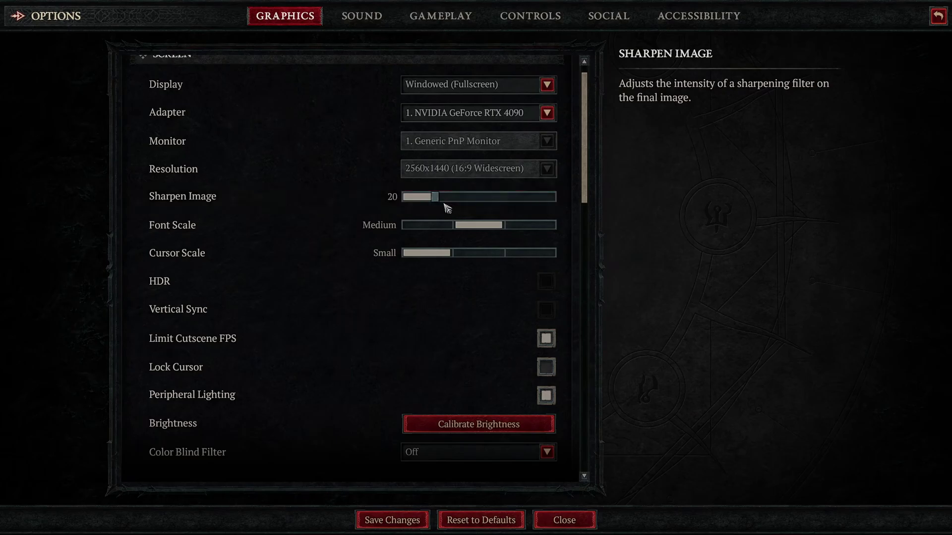
scroll(458, 292, down, 3)
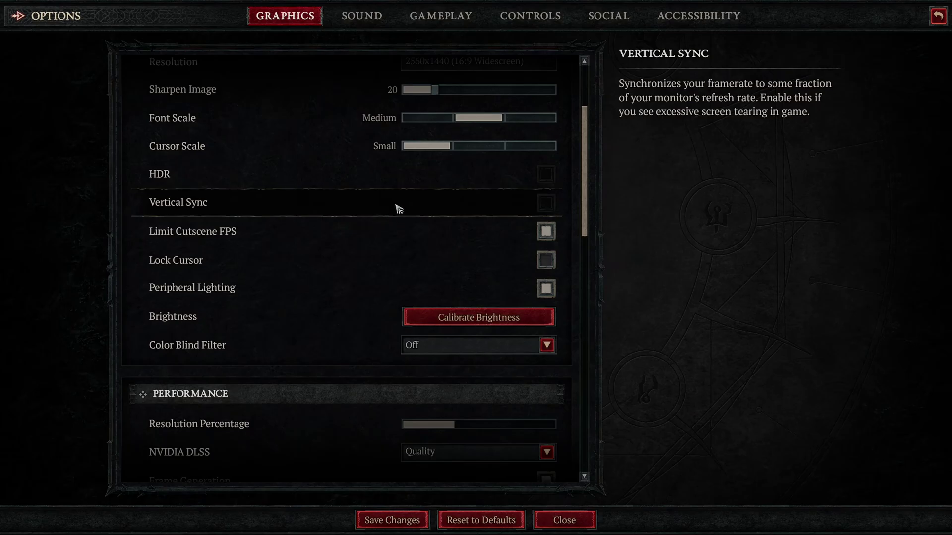
scroll(505, 199, down, 2)
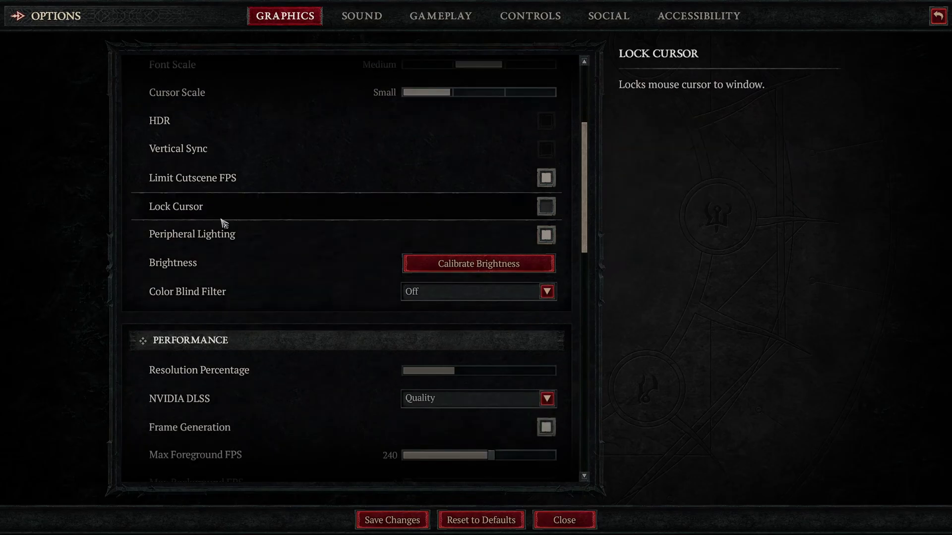